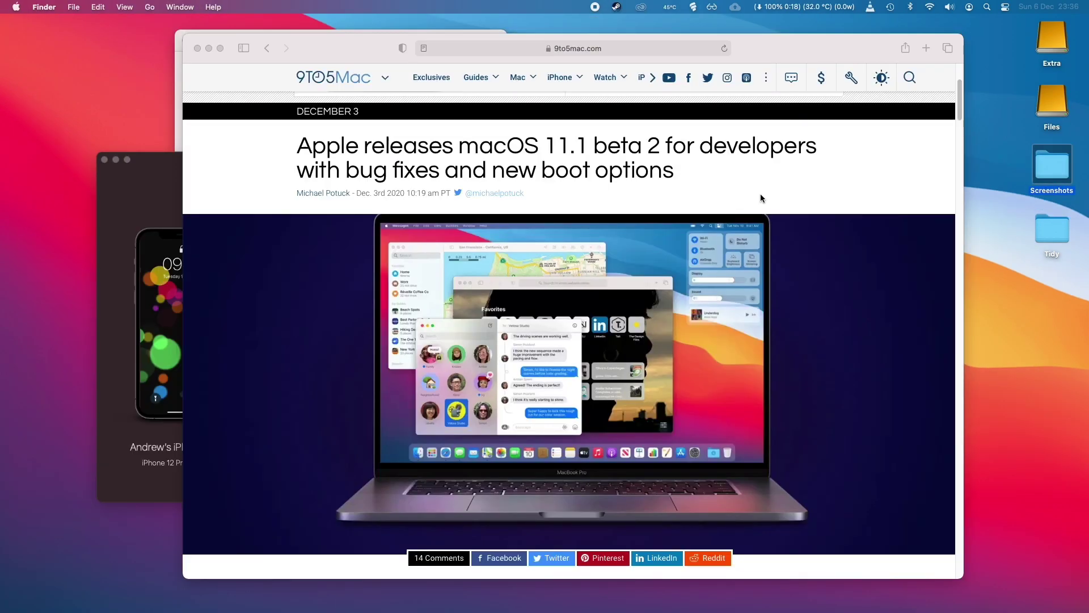
Scroll down through the 9to5Mac macOS 11.1 beta 2 article
{"action": "scroll", "coordinate": [547, 348], "scroll_direction": "down", "scroll_amount": 6}
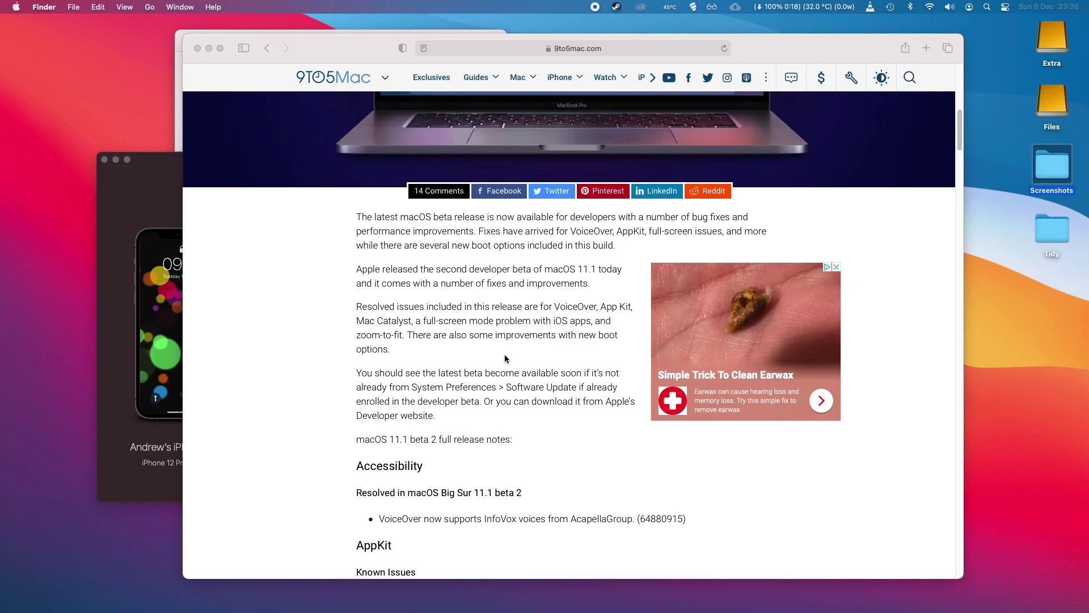
{"action": "scroll", "coordinate": [506, 358], "scroll_direction": "down", "scroll_amount": 1}
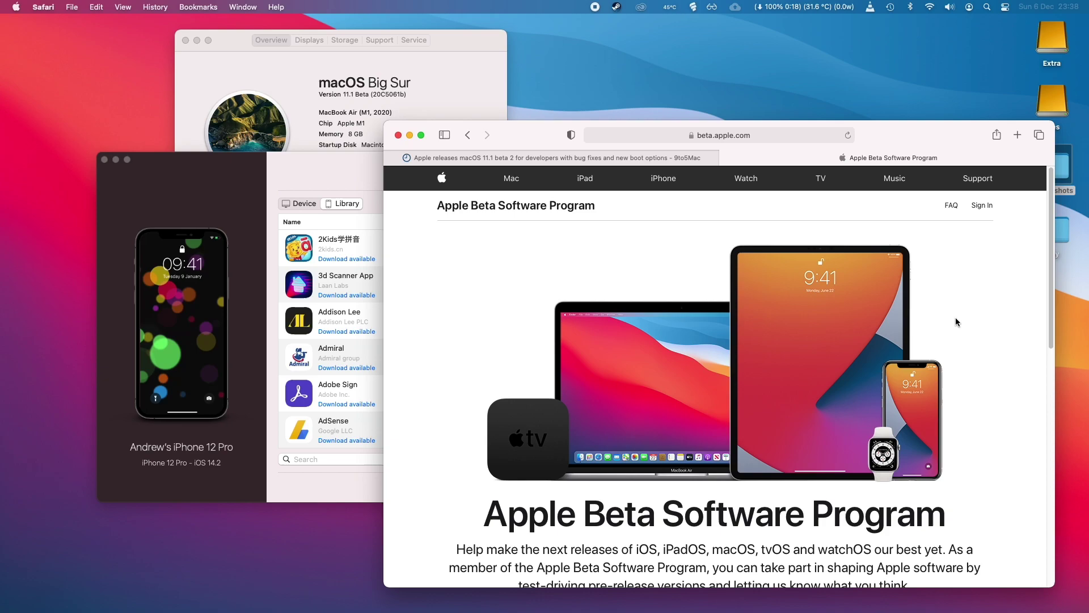
Scroll down the Apple Beta Software Program page on beta.apple.com
{"action": "scroll", "coordinate": [941, 316], "scroll_direction": "down", "scroll_amount": 3}
{"action": "scroll", "coordinate": [942, 321], "scroll_direction": "down", "scroll_amount": 2}
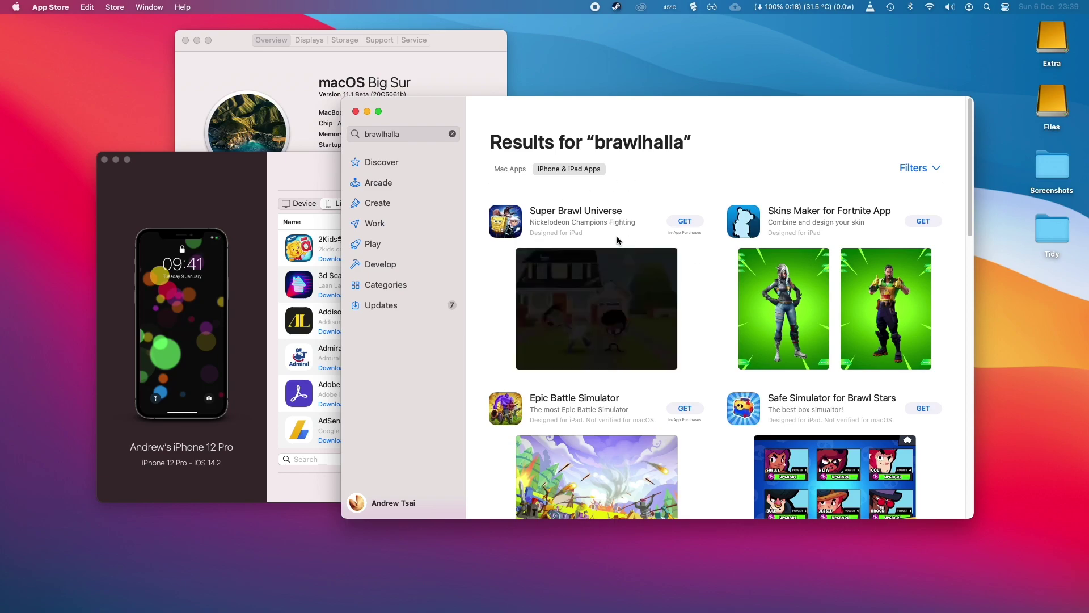
Close the App Store window to reveal iMazing's Manage Apps list for the iPhone 12 Pro
{"action": "left_click", "coordinate": [356, 112]}
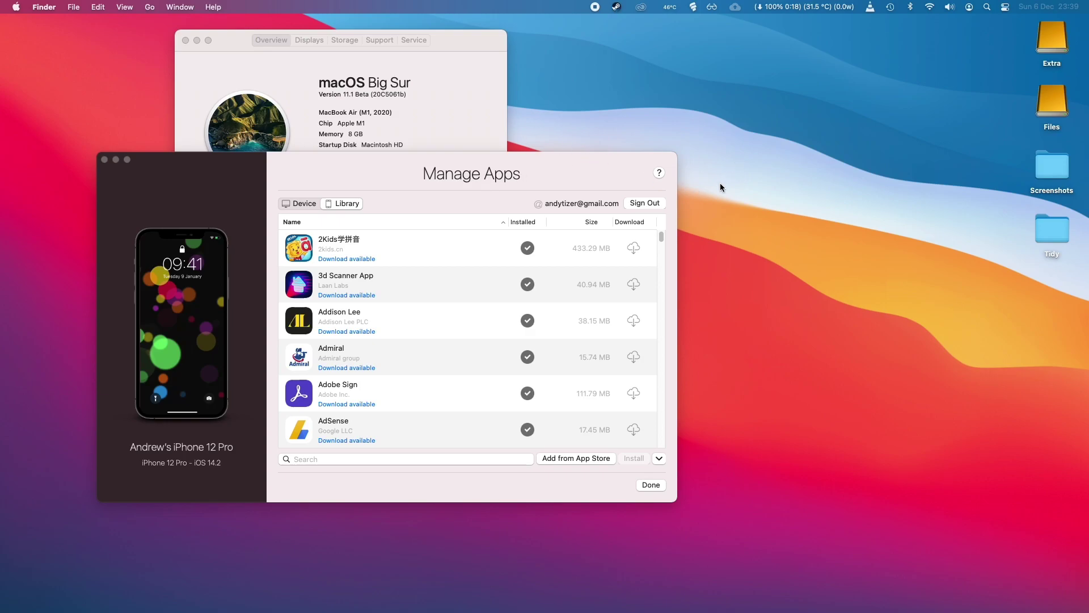
Find Brawlhalla in Manage Apps and export it as Brawlhalla 5.0.0.ipa to IPA Installers
{"action": "left_click", "coordinate": [441, 458]}
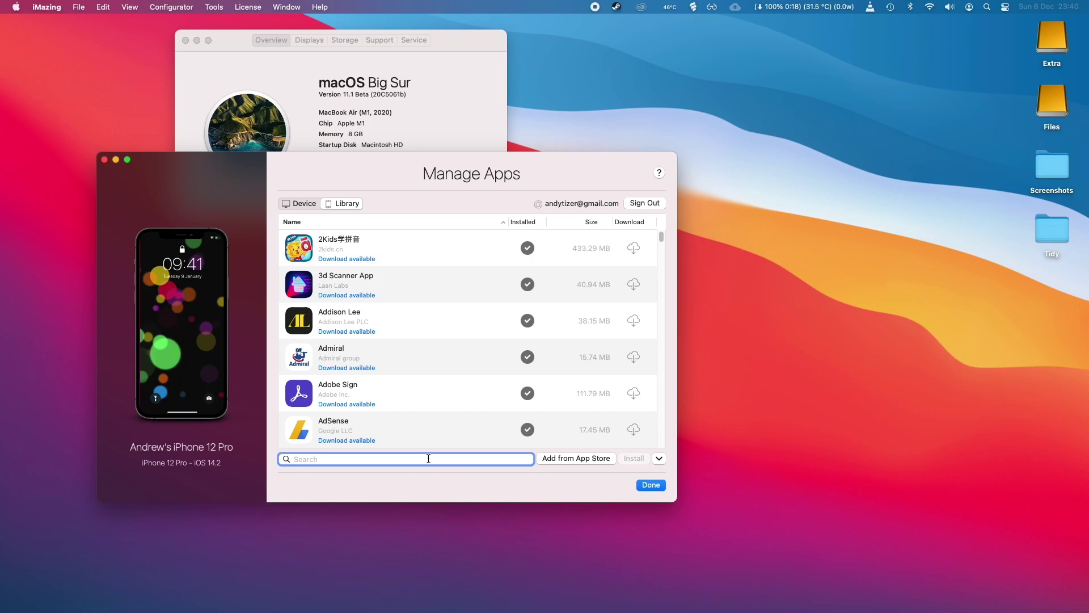
{"action": "type", "text": "brawlhalla"}
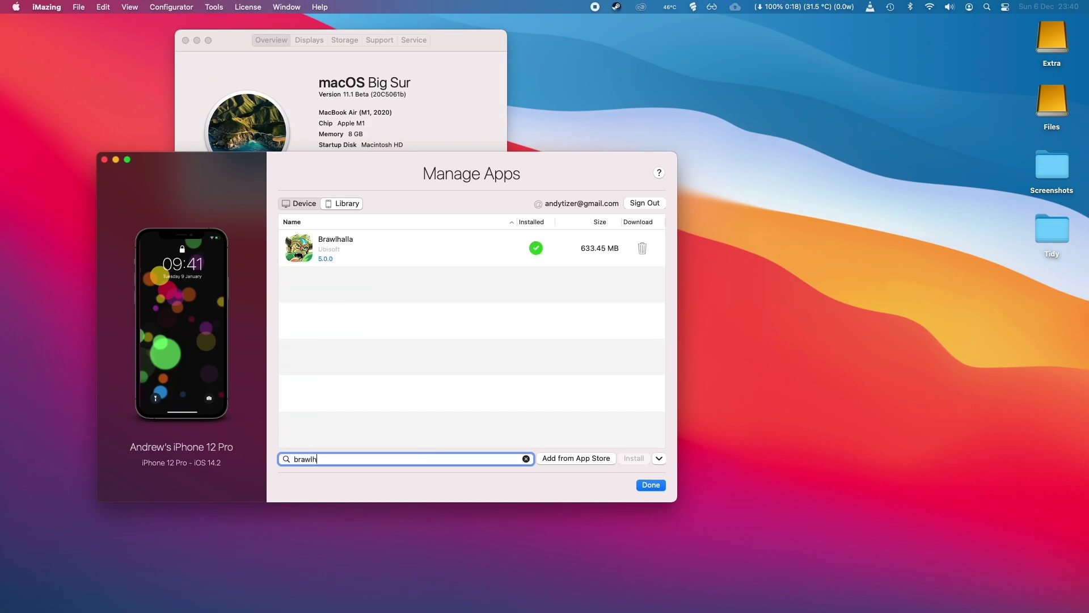
{"action": "left_click", "coordinate": [453, 260]}
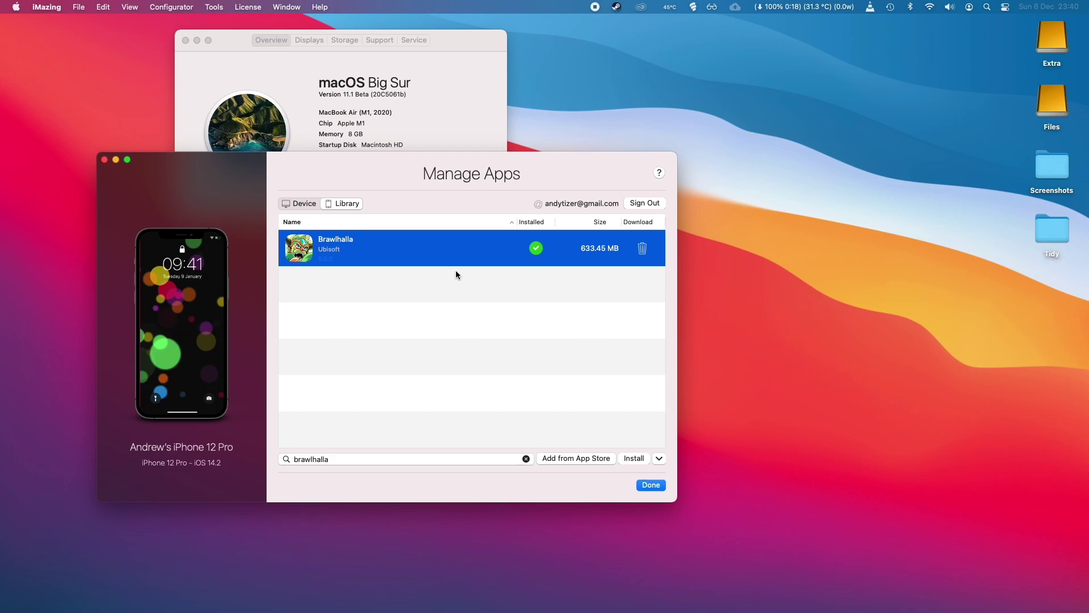
{"action": "right_click", "coordinate": [428, 256]}
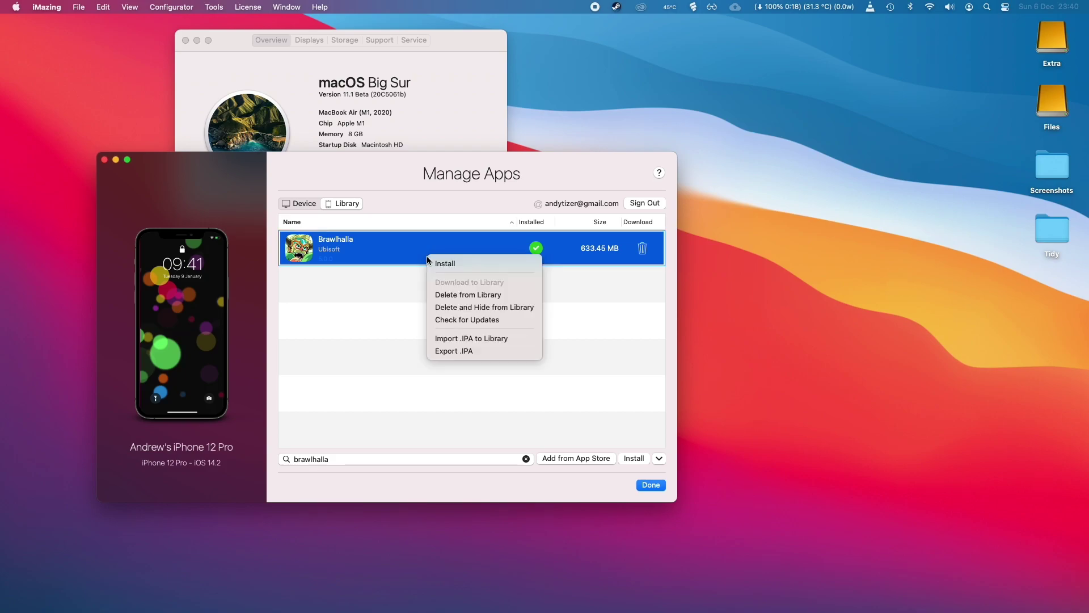
{"action": "left_click", "coordinate": [461, 352]}
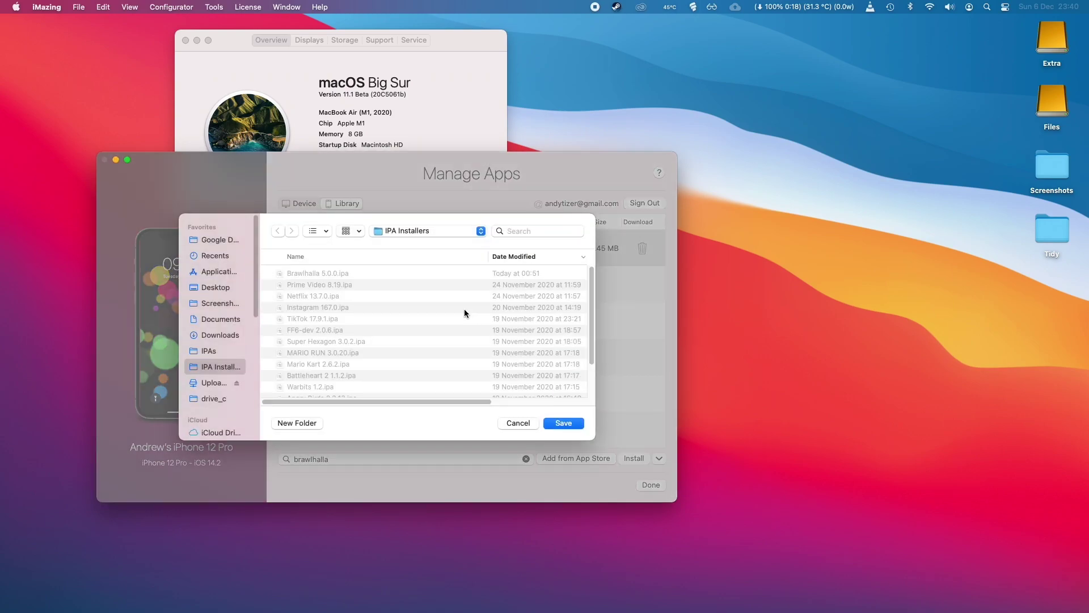
{"action": "left_click", "coordinate": [557, 424]}
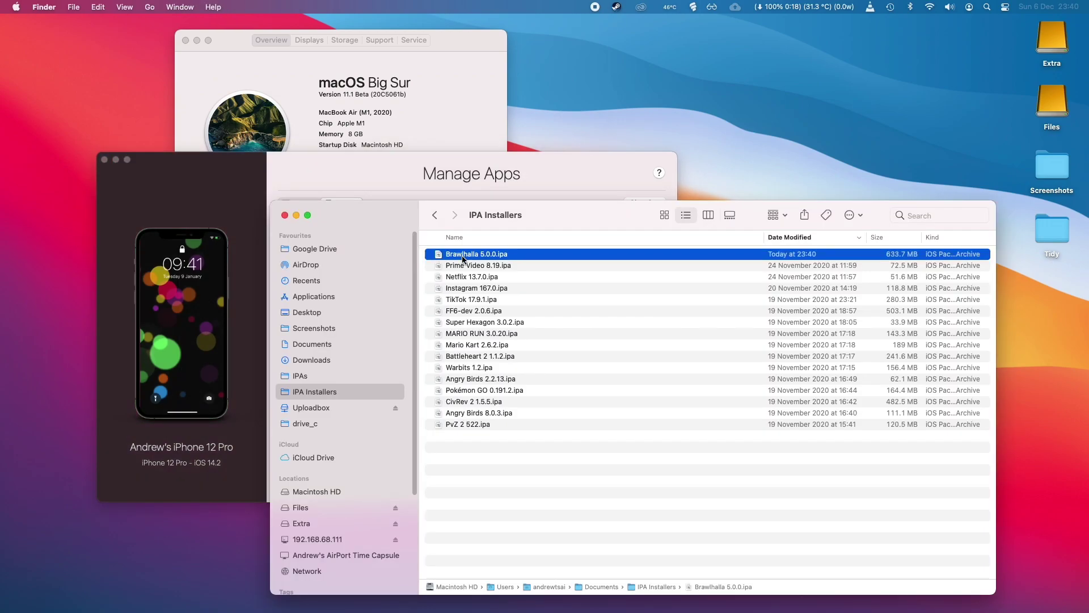
Install Brawlhalla 5.0.0.ipa, then launch Brawlhalla from the Applications folder
{"action": "double_click", "coordinate": [464, 258]}
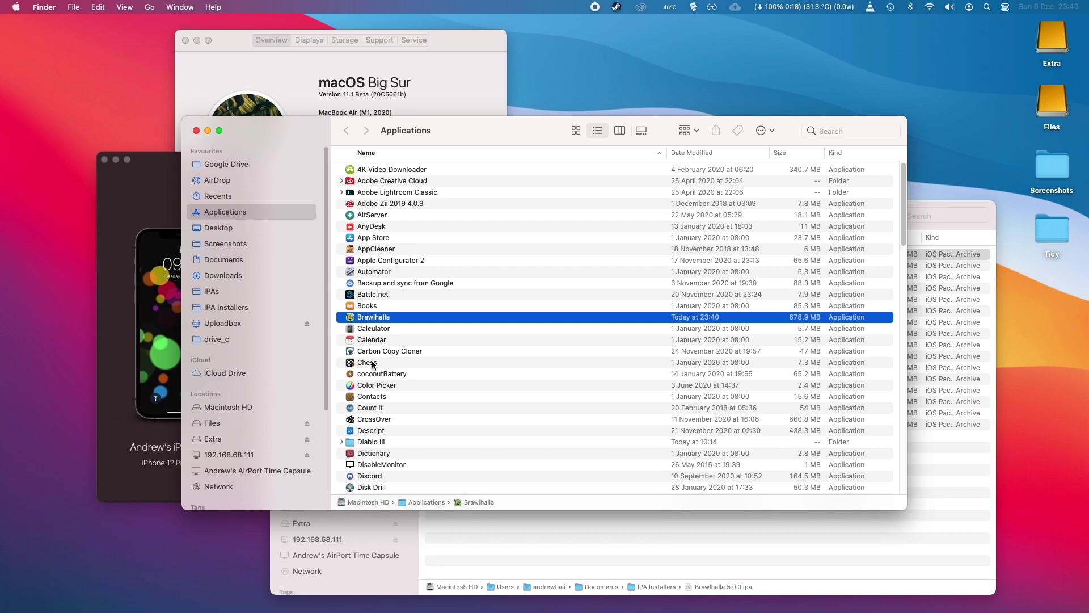
{"action": "right_click", "coordinate": [379, 321]}
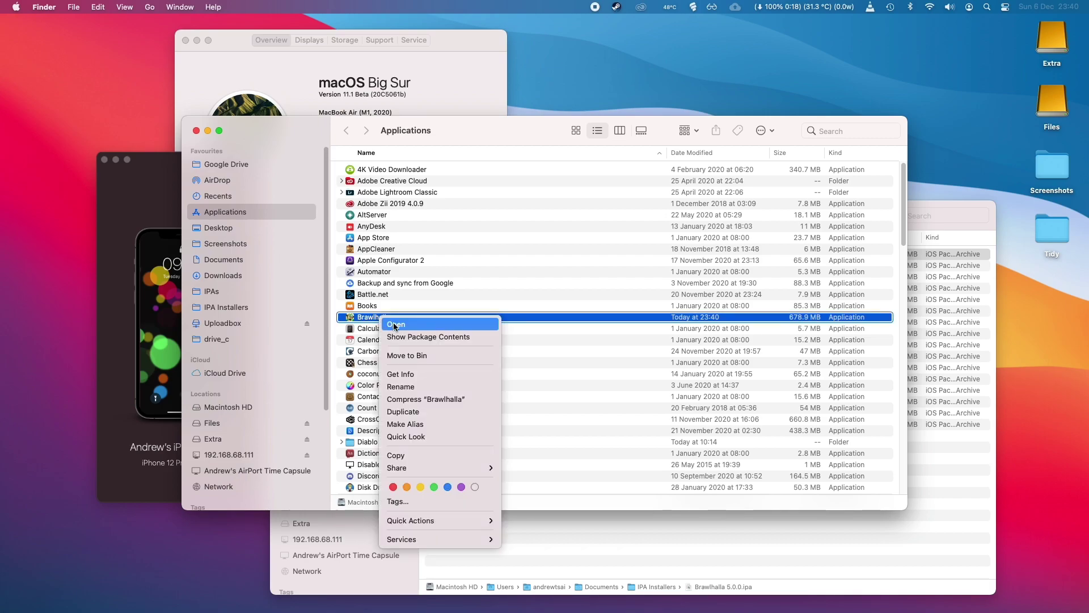
{"action": "left_click", "coordinate": [395, 325]}
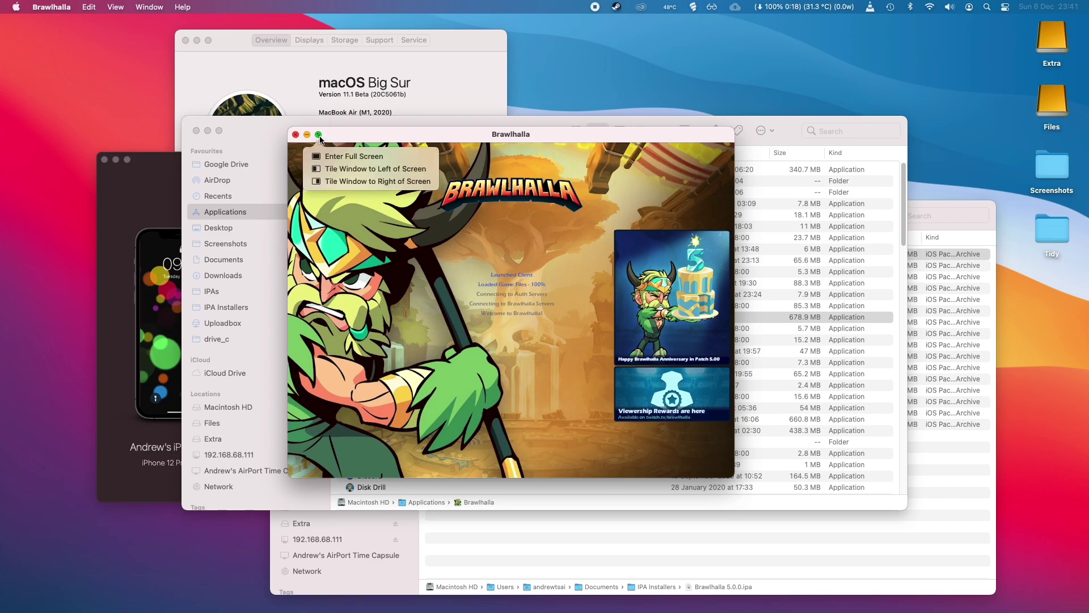
Switch the Brawlhalla game window to full screen
{"action": "left_click", "coordinate": [318, 135]}
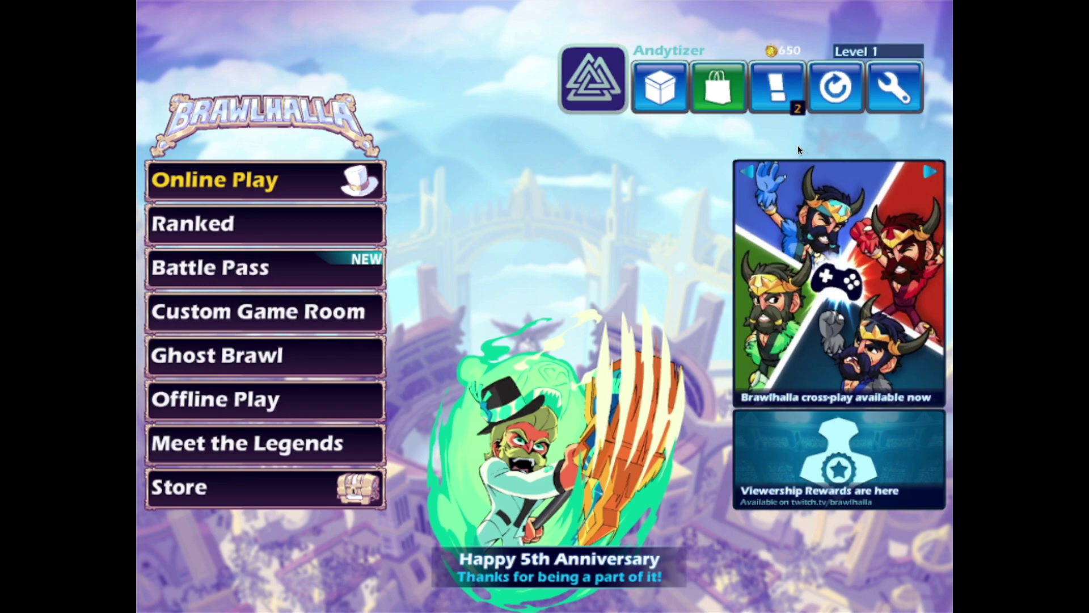
Pair the Xbox Wireless Controller over Bluetooth and check its default Xbox layout in Edit Controls
{"action": "left_click", "coordinate": [885, 90]}
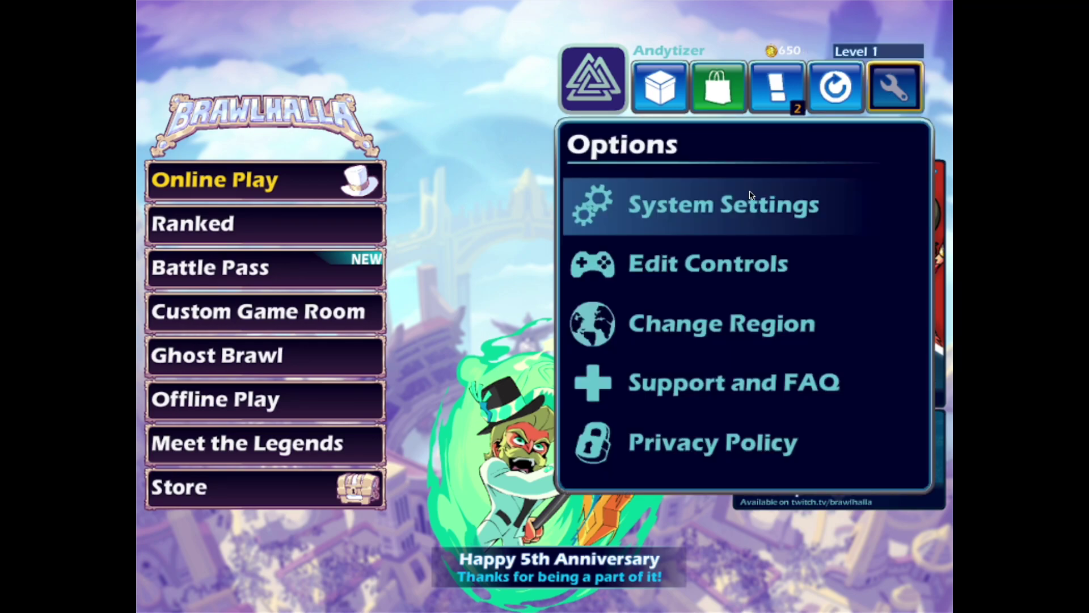
{"action": "left_click", "coordinate": [669, 265]}
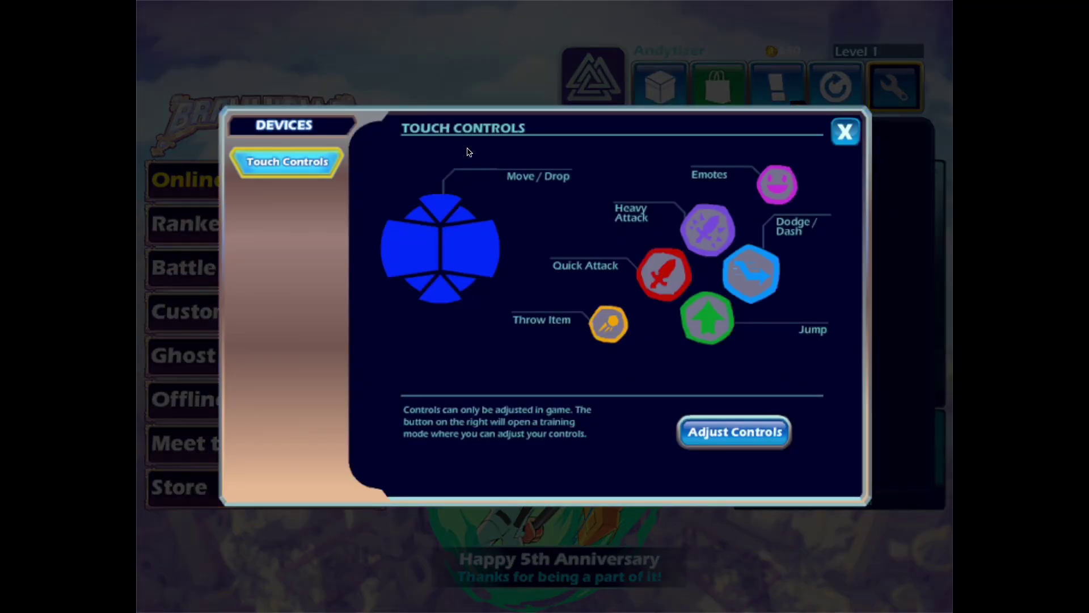
{"action": "left_click", "coordinate": [911, 7]}
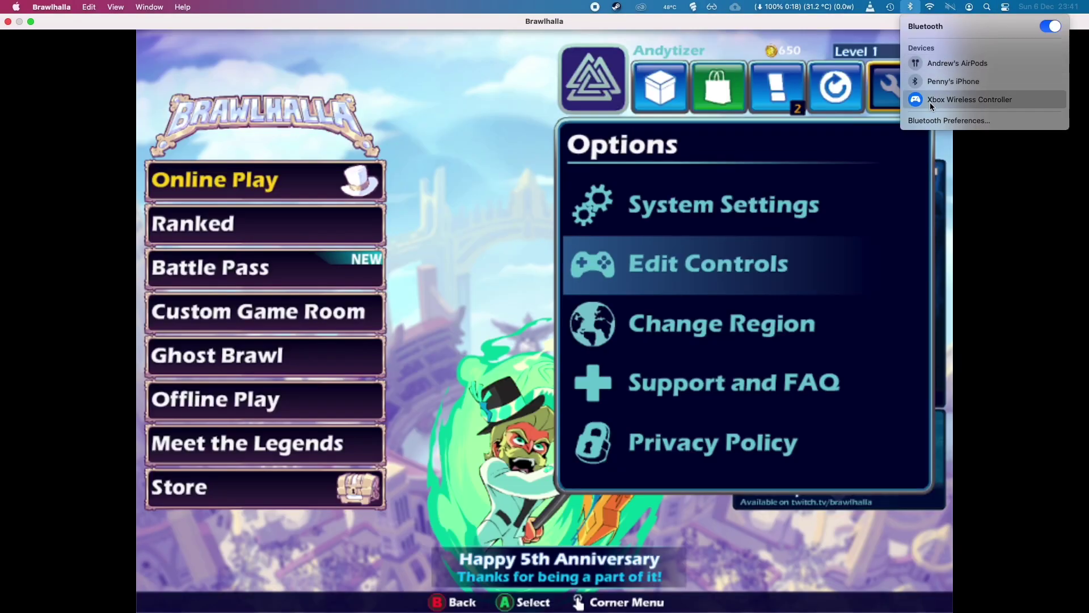
{"action": "left_click", "coordinate": [514, 165]}
{"action": "left_click", "coordinate": [615, 272]}
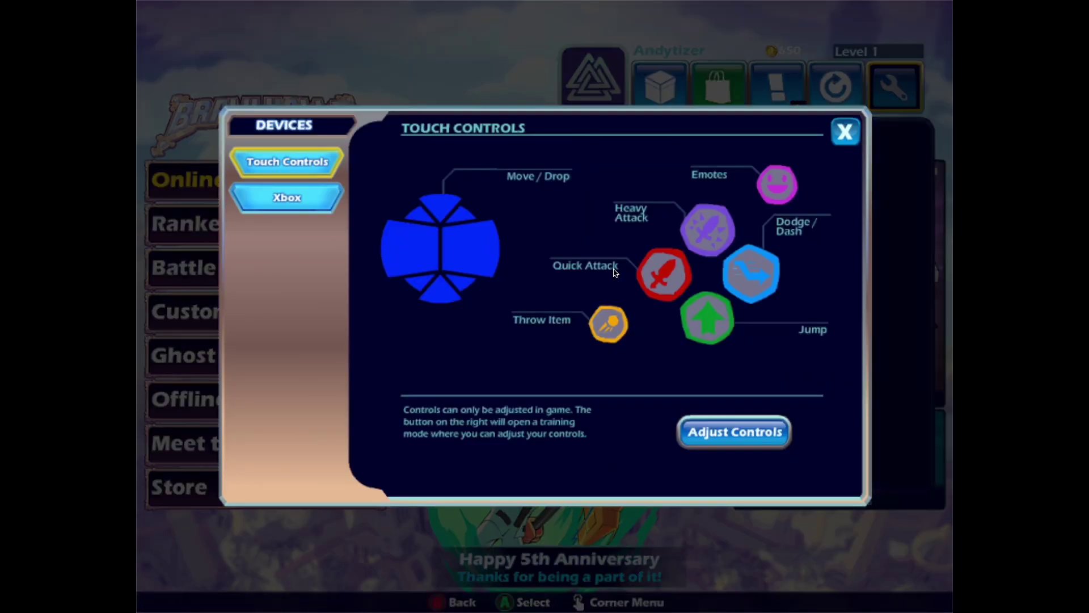
{"action": "left_click", "coordinate": [293, 202]}
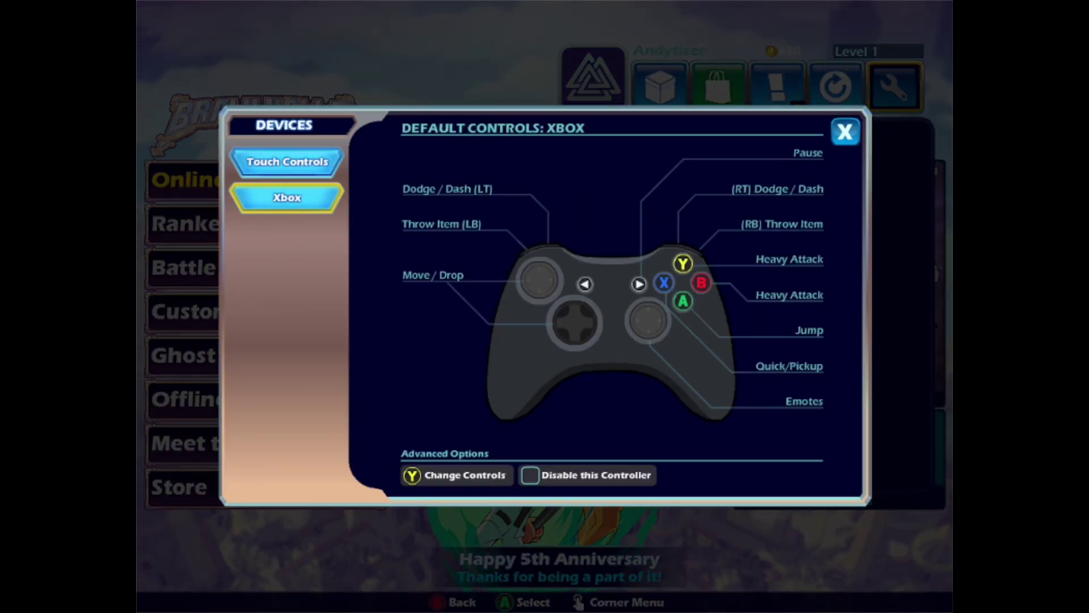
{"action": "left_click", "coordinate": [852, 133]}
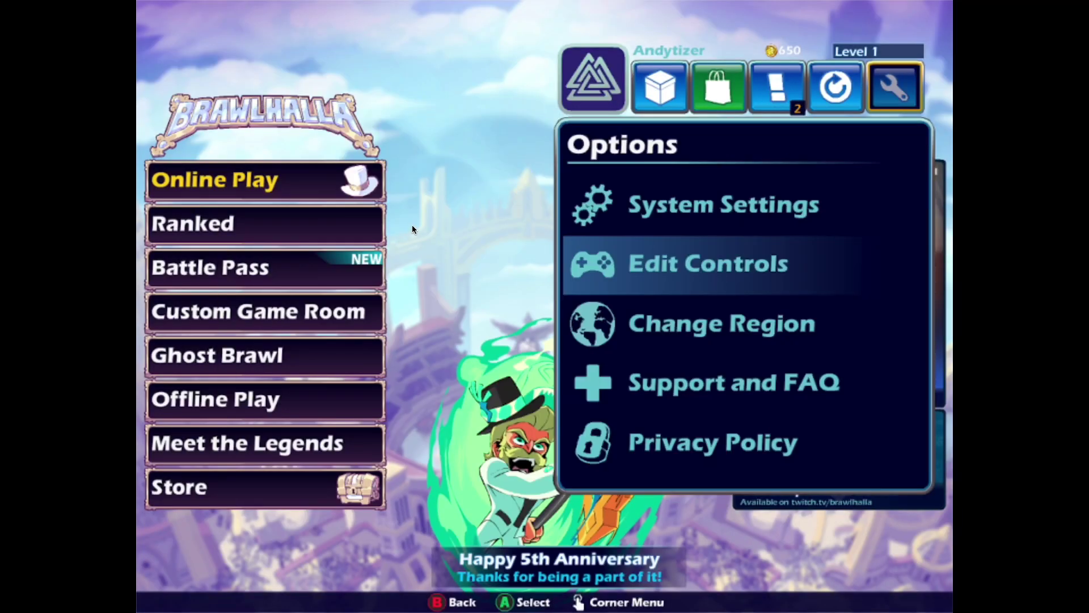
Leave Options and start an Offline Play Training match as Bödvar against the CPU dummy
{"action": "key", "text": "Down"}
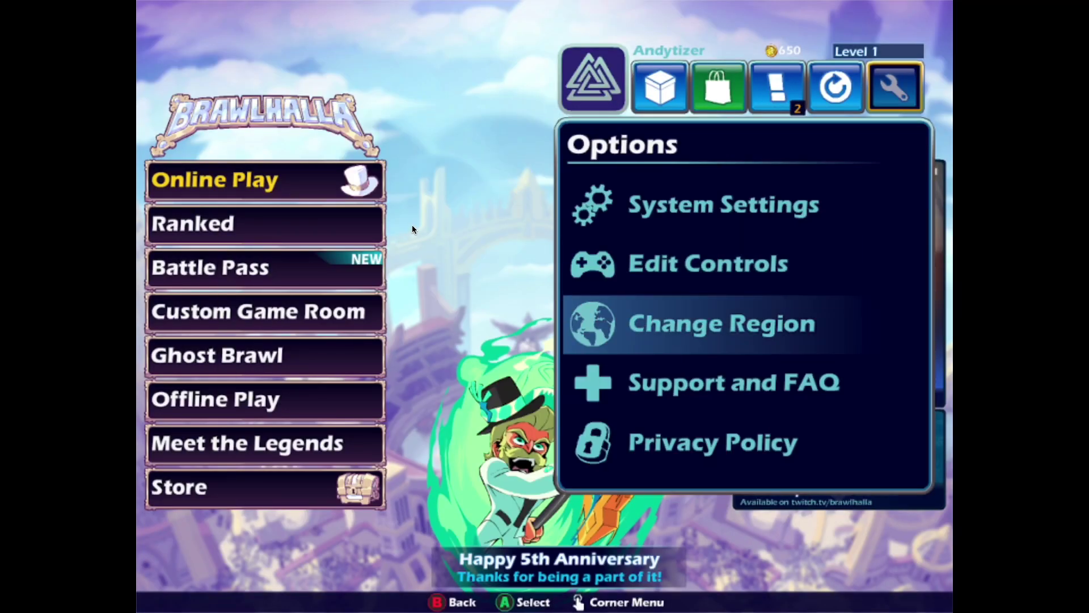
{"action": "key", "text": "Escape"}
{"action": "key", "text": "Down"}
{"action": "key", "text": "Down"}
{"action": "key", "text": "Down"}
{"action": "key", "text": "Down"}
{"action": "key", "text": "Down"}
{"action": "key", "text": "Return"}
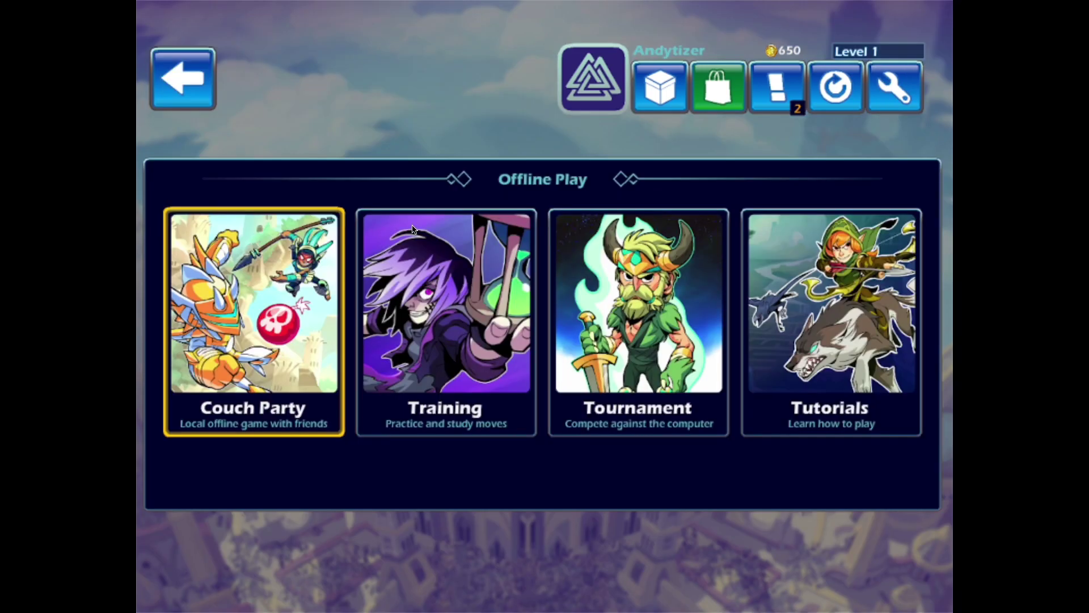
{"action": "key", "text": "Right"}
{"action": "key", "text": "Return"}
{"action": "key", "text": "Right"}
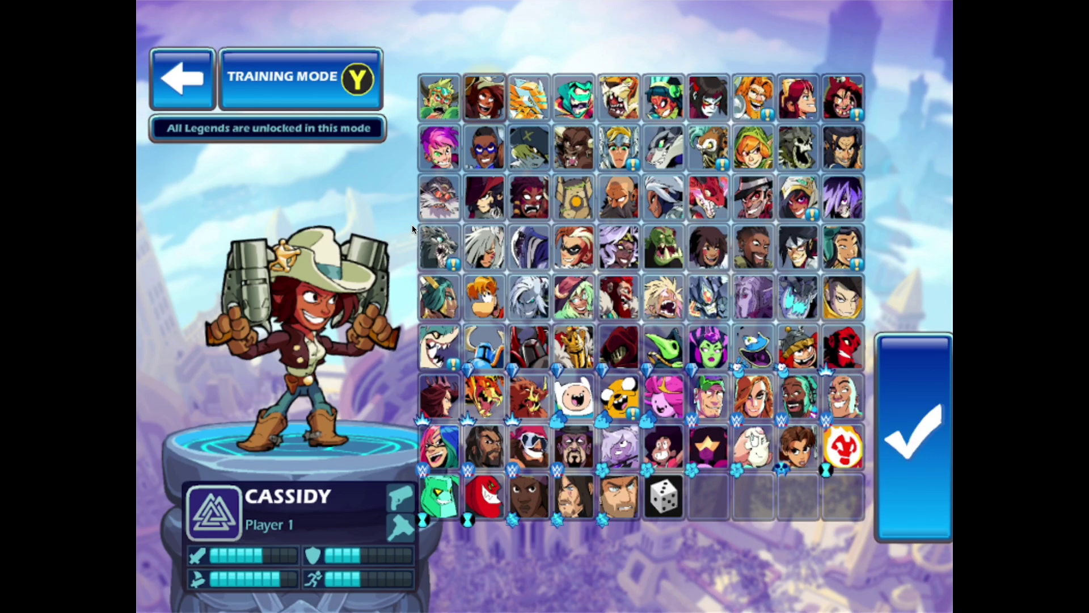
{"action": "key", "text": "Left"}
{"action": "key", "text": "Return"}
{"action": "key", "text": "Return"}
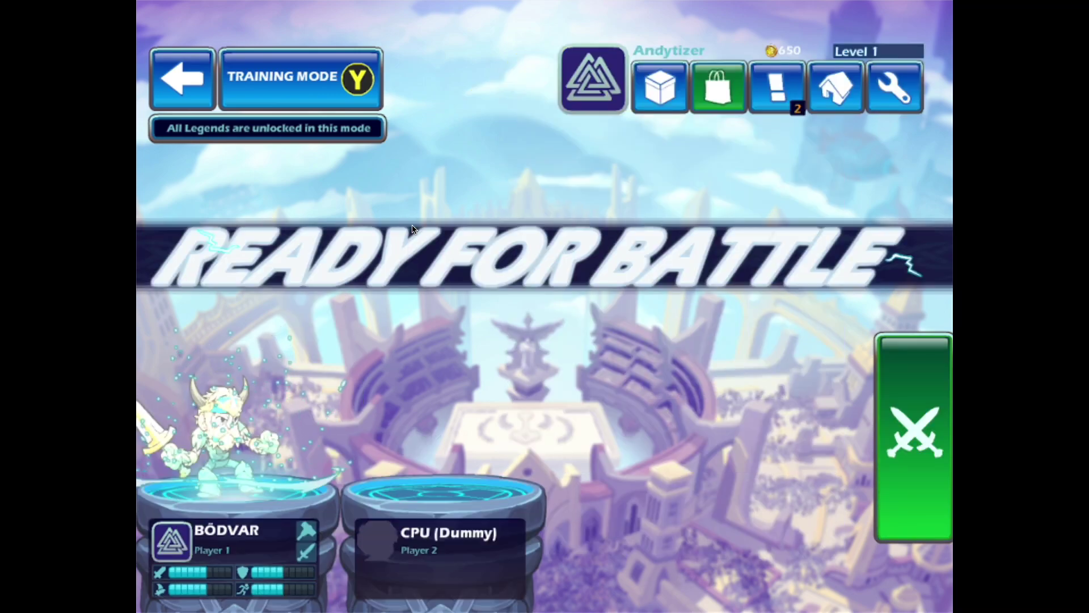
{"action": "key", "text": "Return"}
{"action": "key", "text": "Return"}
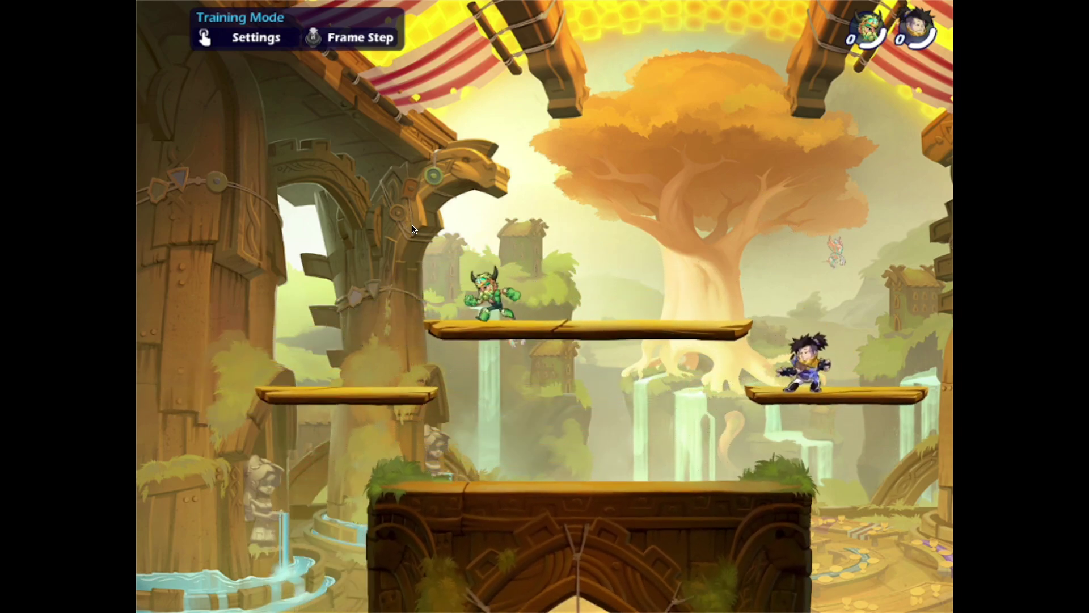
Move Bödvar between platforms, pick up the sword, and close in to attack the dummy
{"action": "key", "text": "s"}
{"action": "key", "text": "space"}
{"action": "key", "text": "space"}
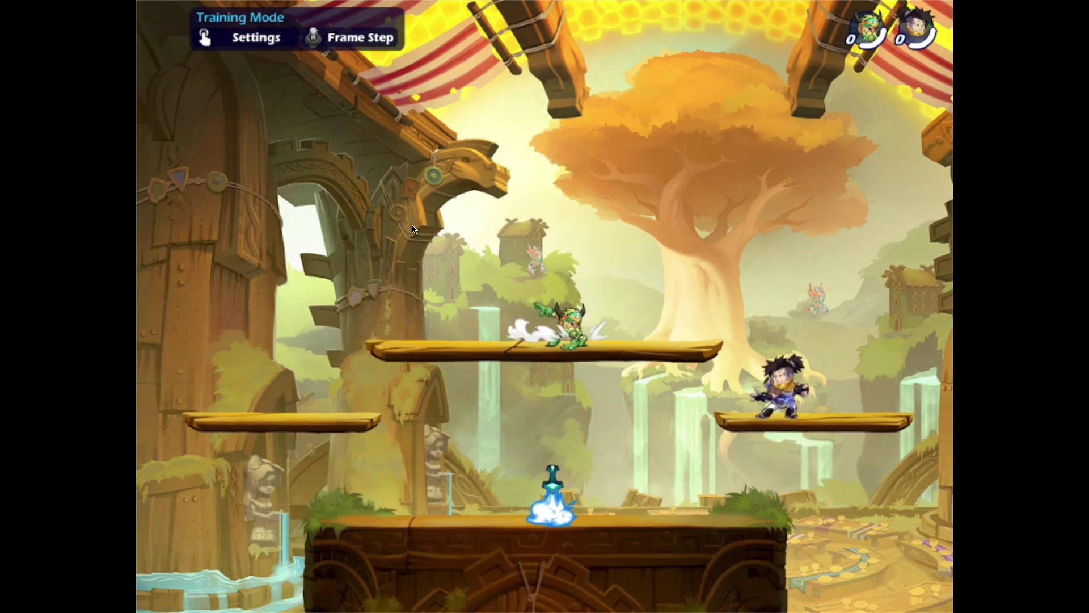
{"action": "key", "text": "s"}
{"action": "key", "text": "h"}
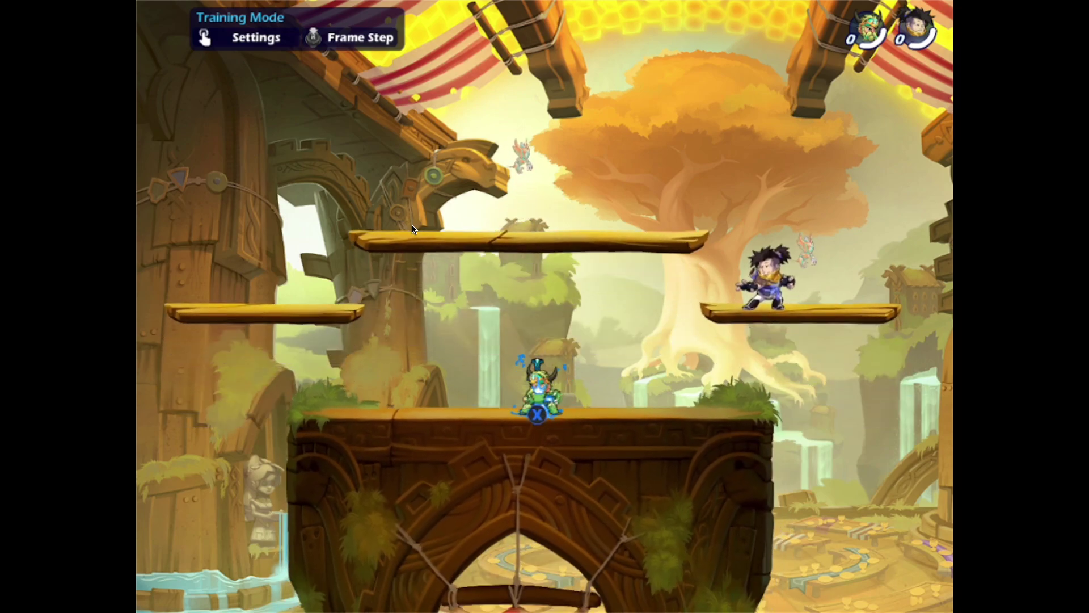
{"action": "key", "text": "space"}
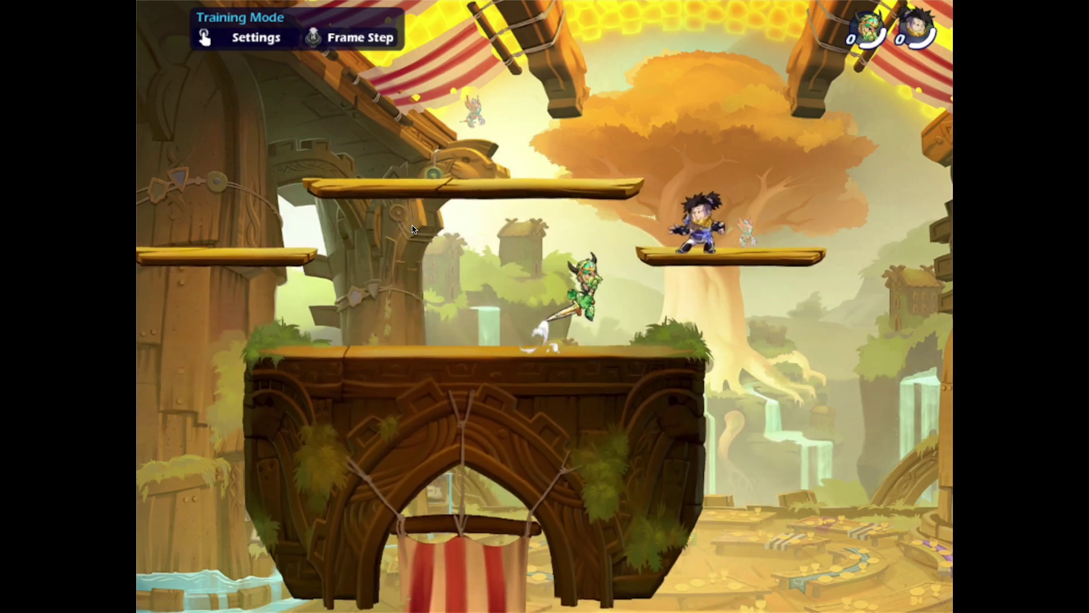
{"action": "key", "text": "space"}
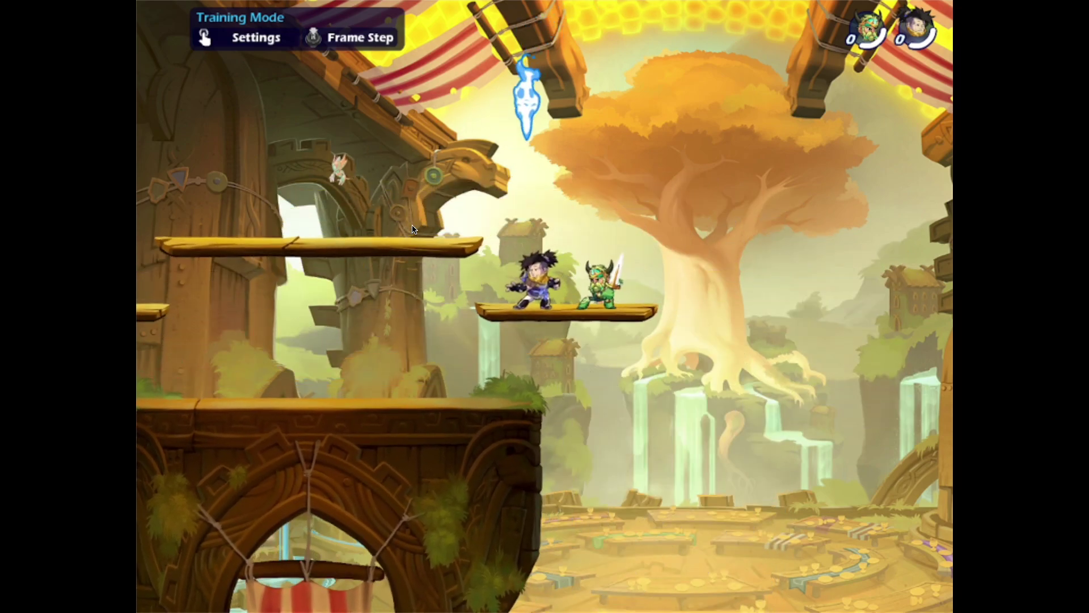
{"action": "key", "text": "s"}
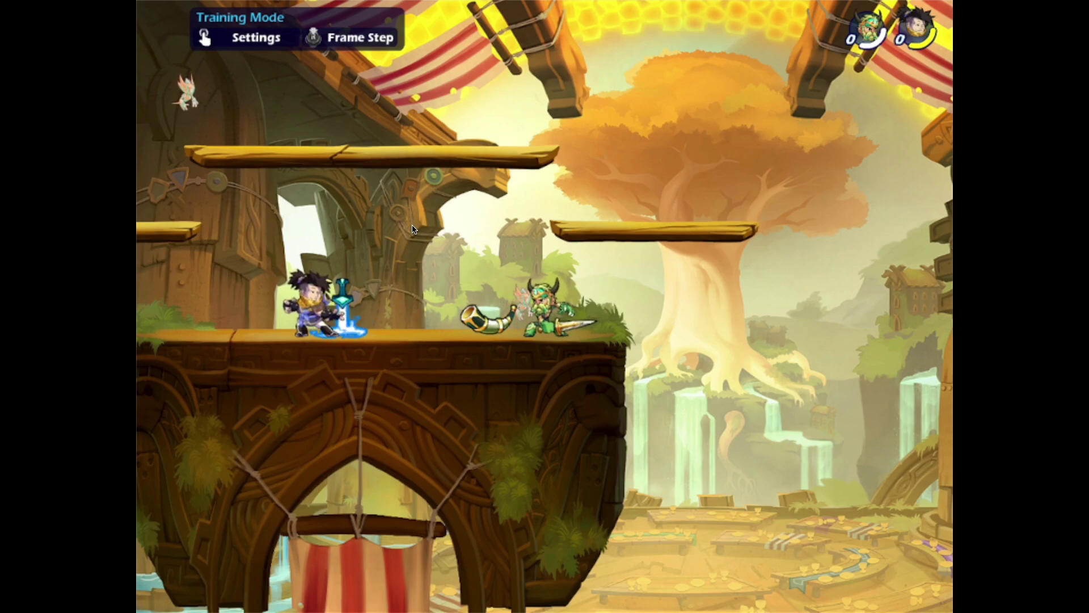
{"action": "key", "text": "a"}
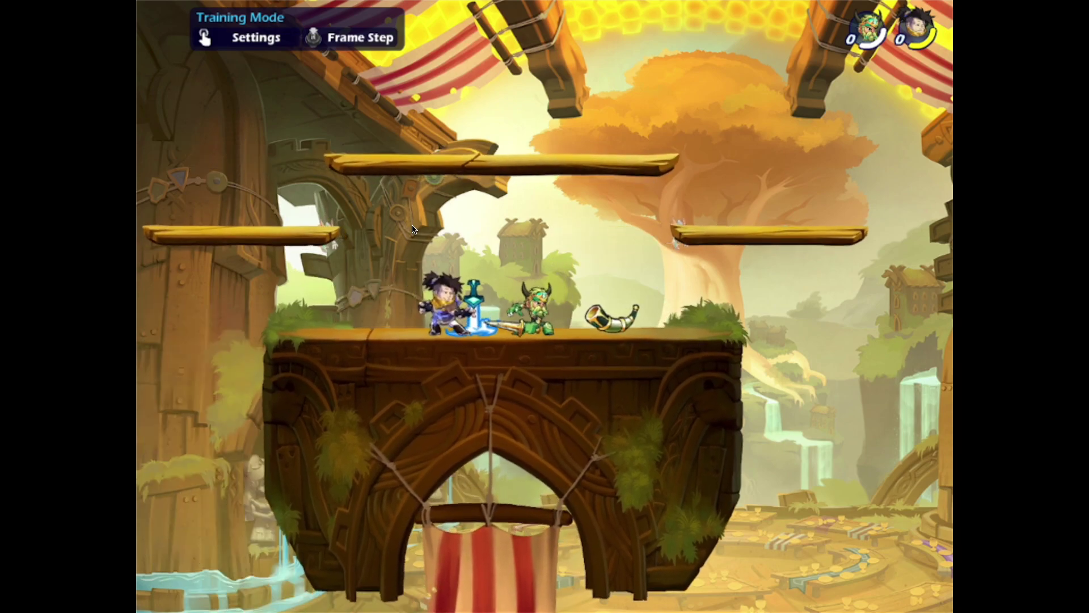